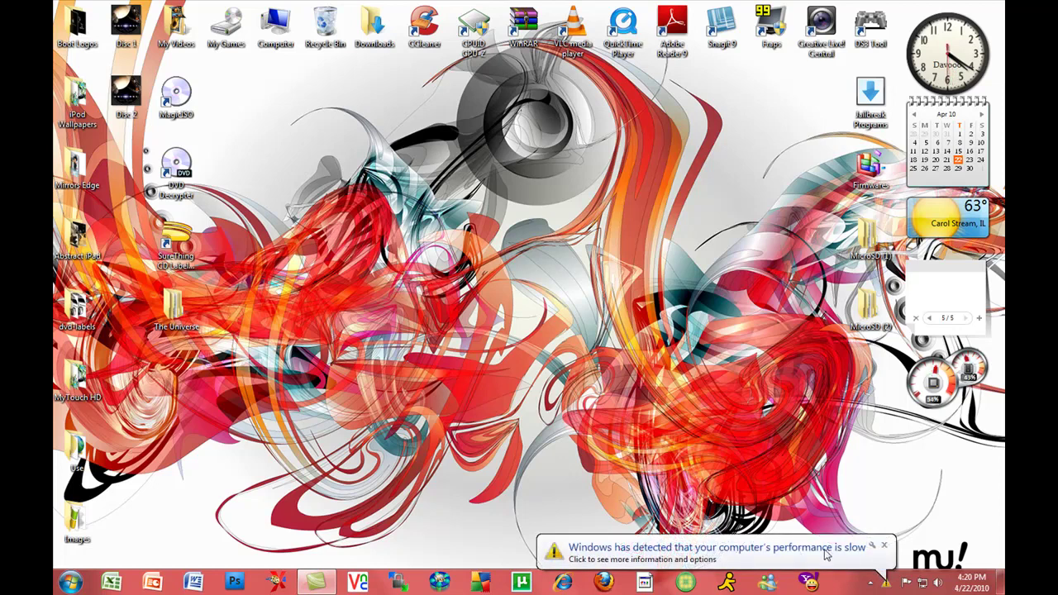
Dismiss the slow-performance notification and start VNC Viewer from the taskbar.
{"action": "left_click", "coordinate": [884, 546]}
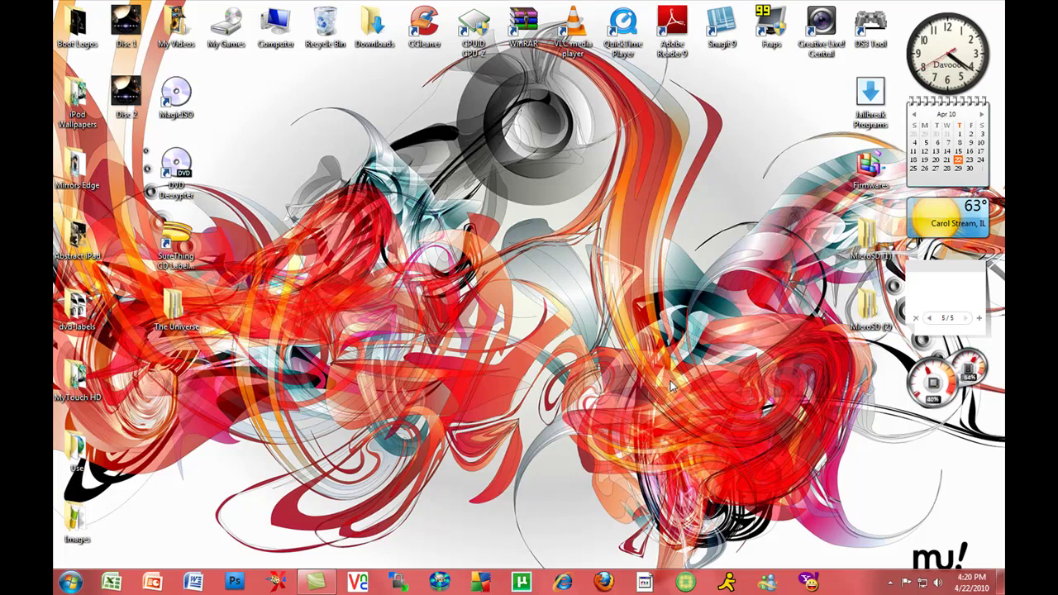
{"action": "left_click", "coordinate": [888, 584]}
{"action": "left_click", "coordinate": [889, 585]}
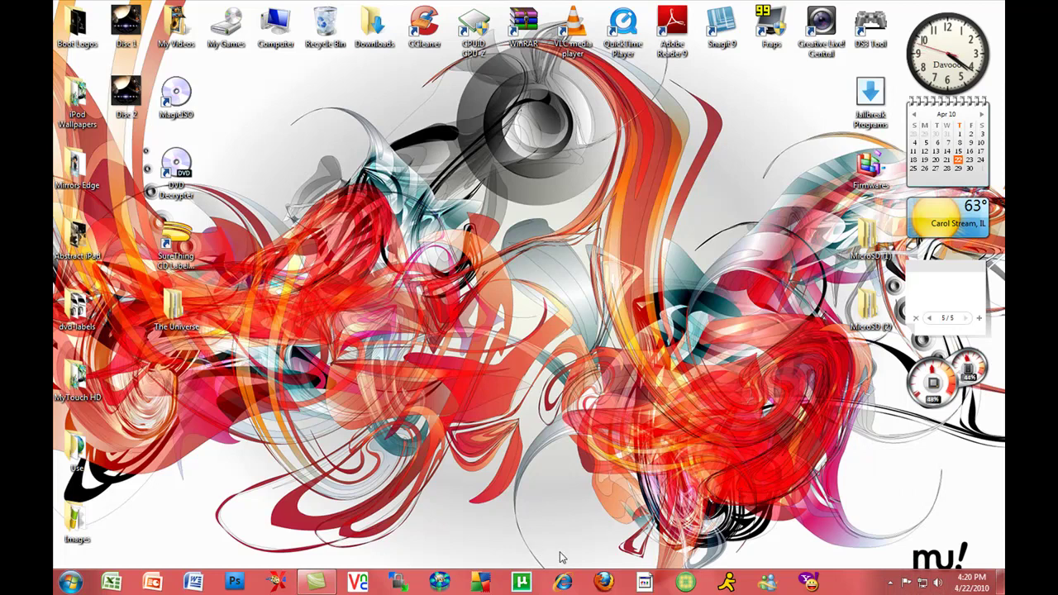
{"action": "left_click", "coordinate": [358, 583]}
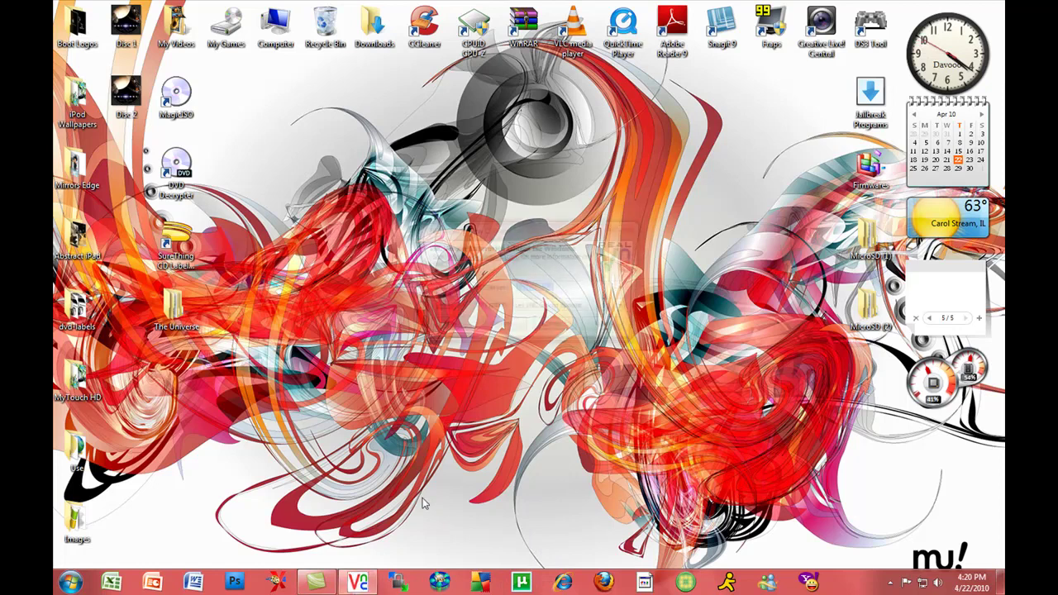
Connect VNC Viewer to the iPod and go back to Cydia's Changes list.
{"action": "left_click", "coordinate": [554, 330]}
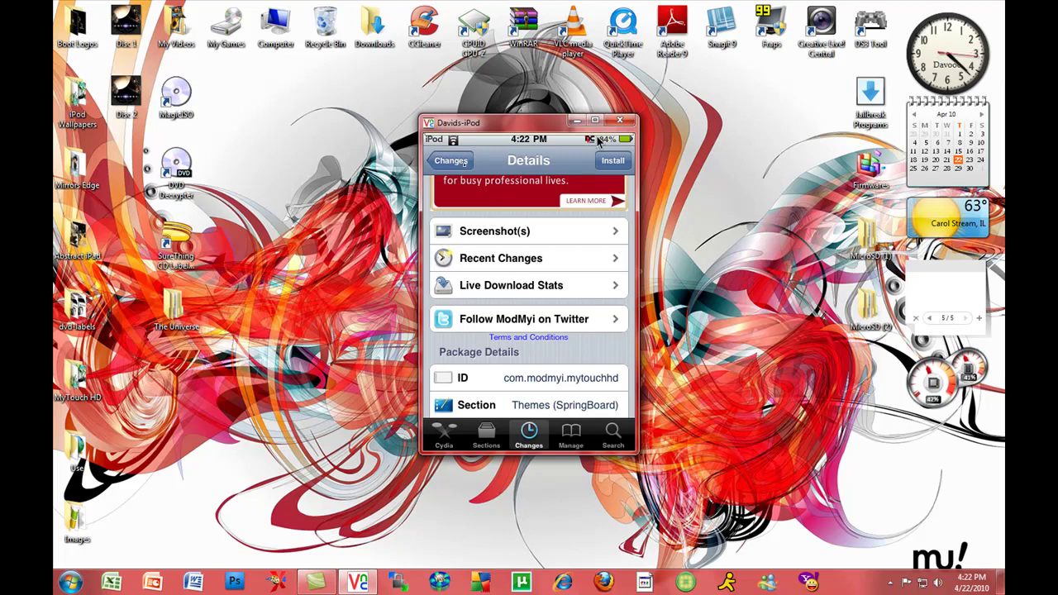
{"action": "left_click", "coordinate": [451, 162]}
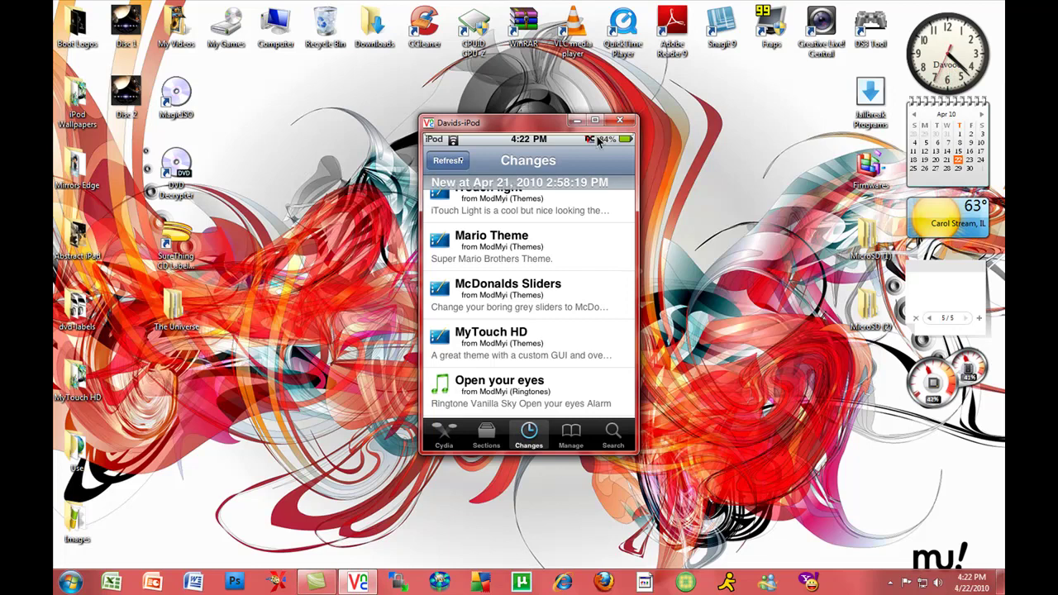
{"action": "right_click", "coordinate": [600, 142]}
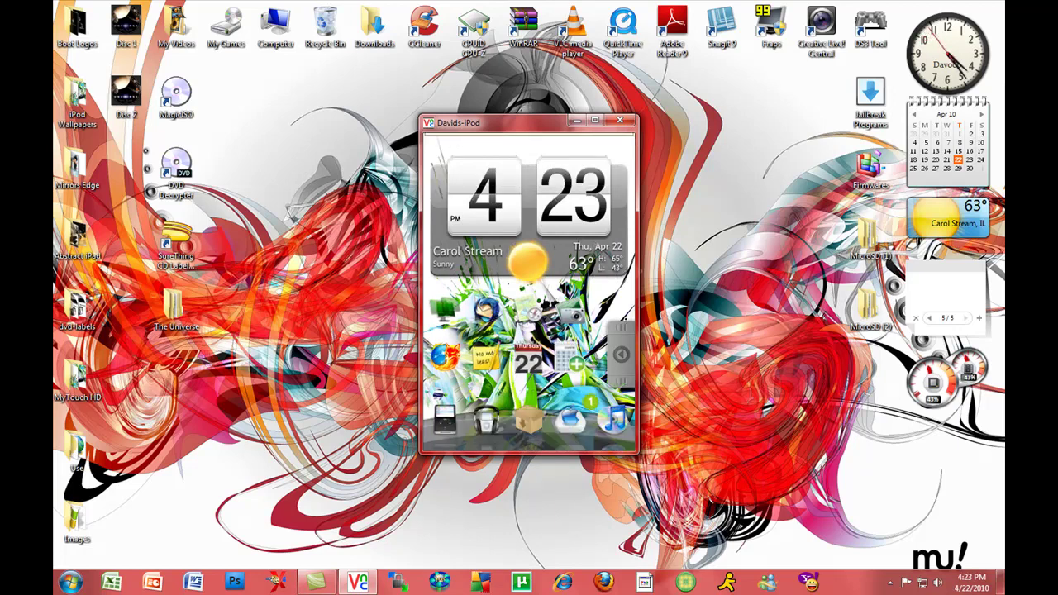
{"action": "mouse_move", "coordinate": [529, 112]}
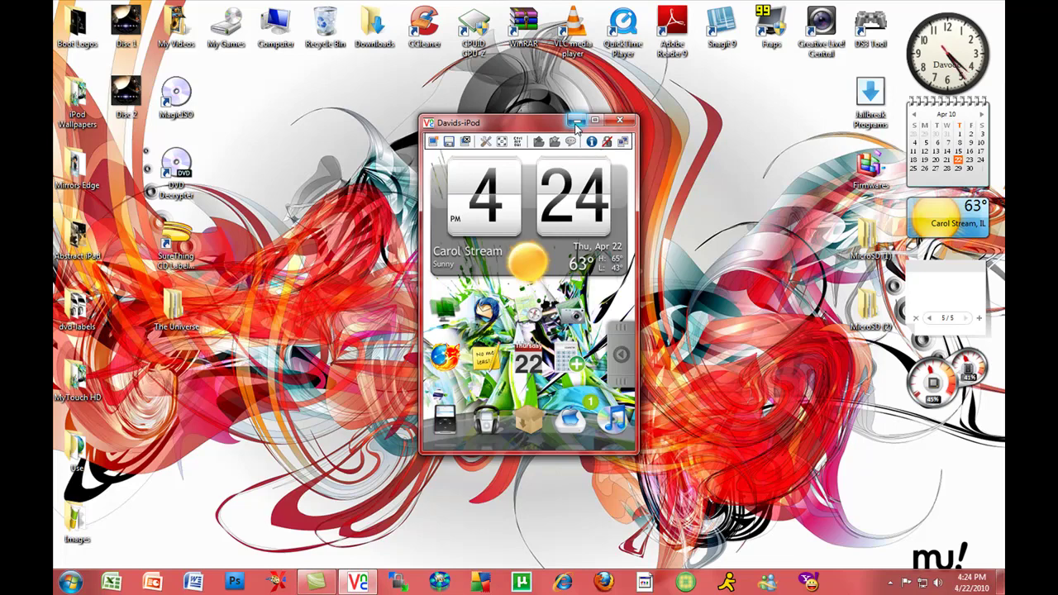
Launch WinSCP, keep the old temporary folders, and log in to the saved iPod Touch session.
{"action": "left_click", "coordinate": [538, 142]}
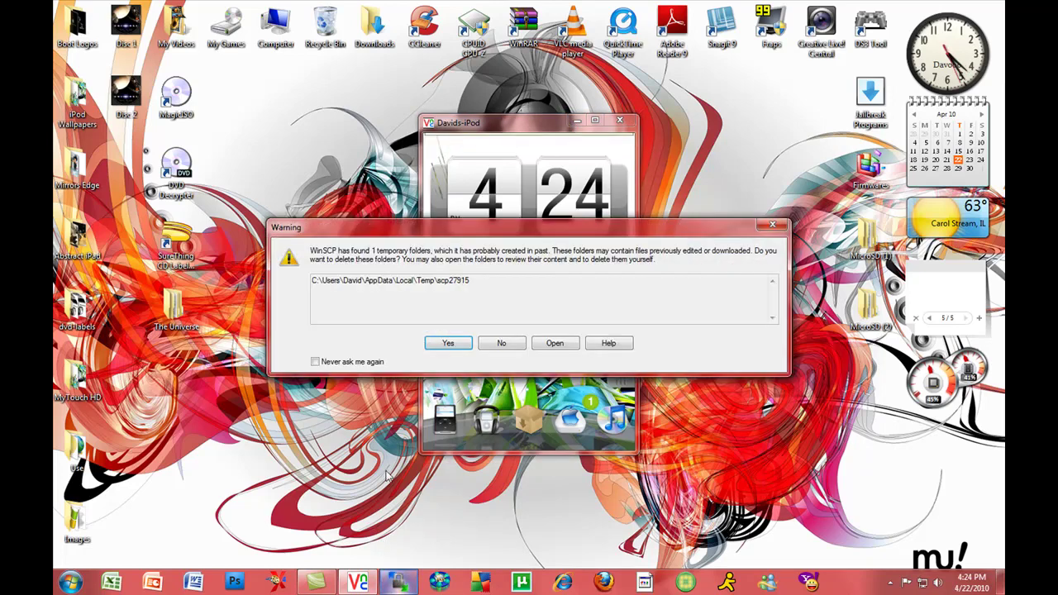
{"action": "left_click", "coordinate": [501, 343]}
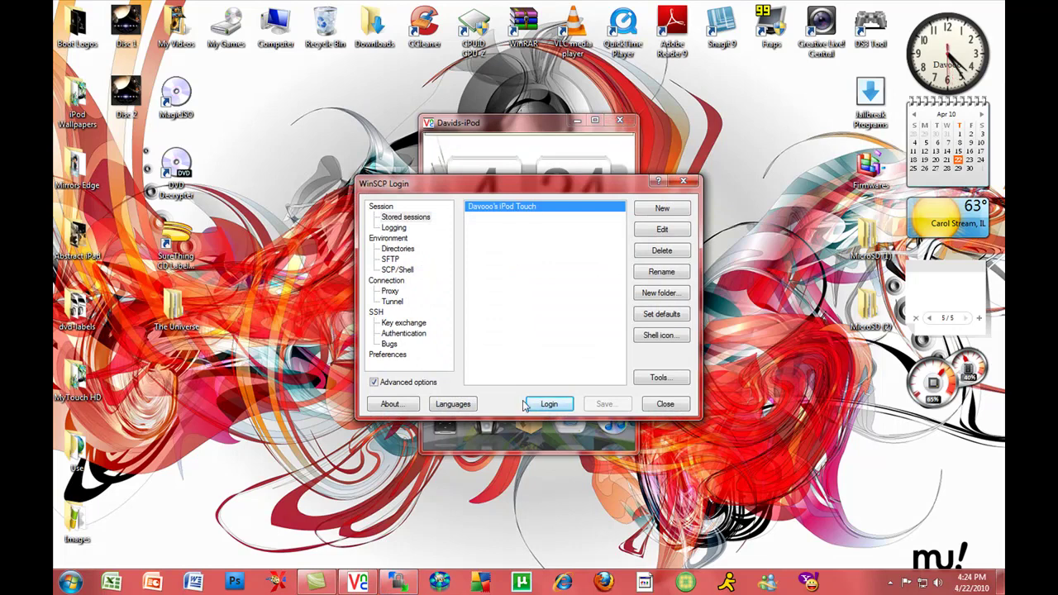
{"action": "left_click", "coordinate": [550, 404]}
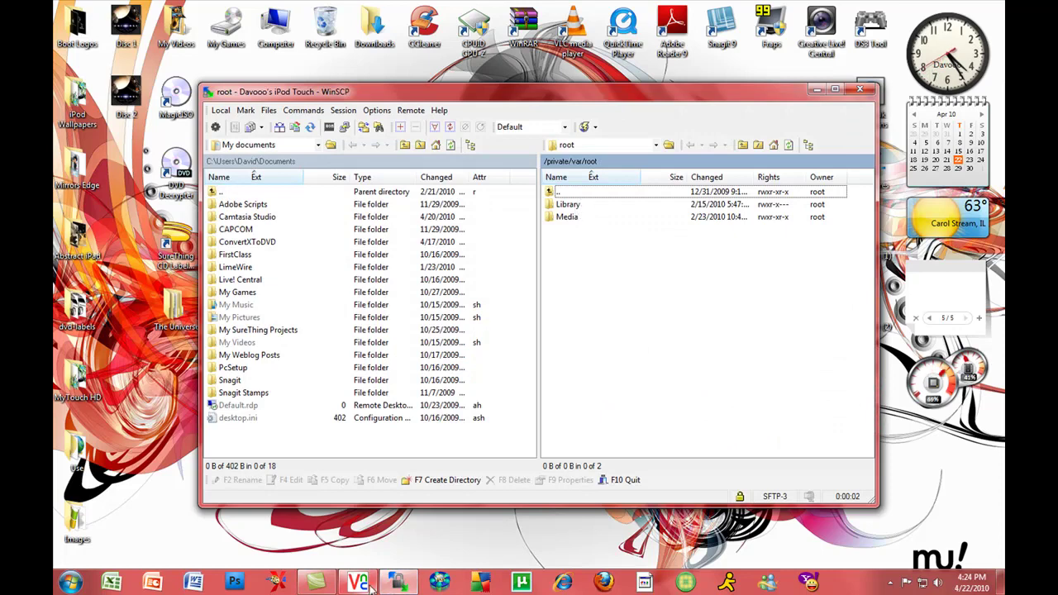
Browse to /private/var/stash/Themes.xEcq7g/Proto HD/Private and open configureMe.js in the editor.
{"action": "left_click", "coordinate": [618, 126]}
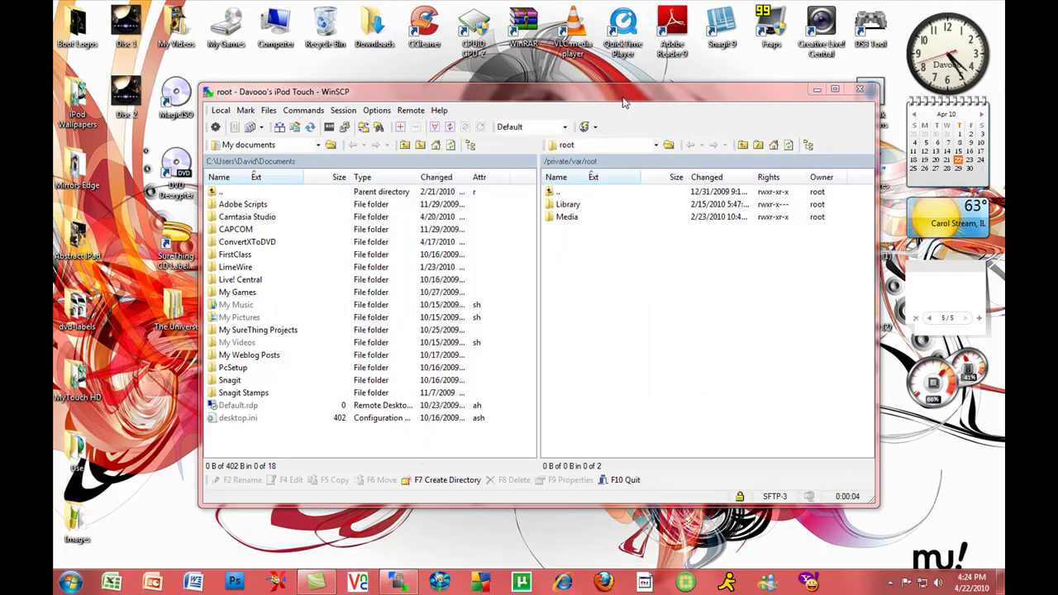
{"action": "double_click", "coordinate": [570, 191]}
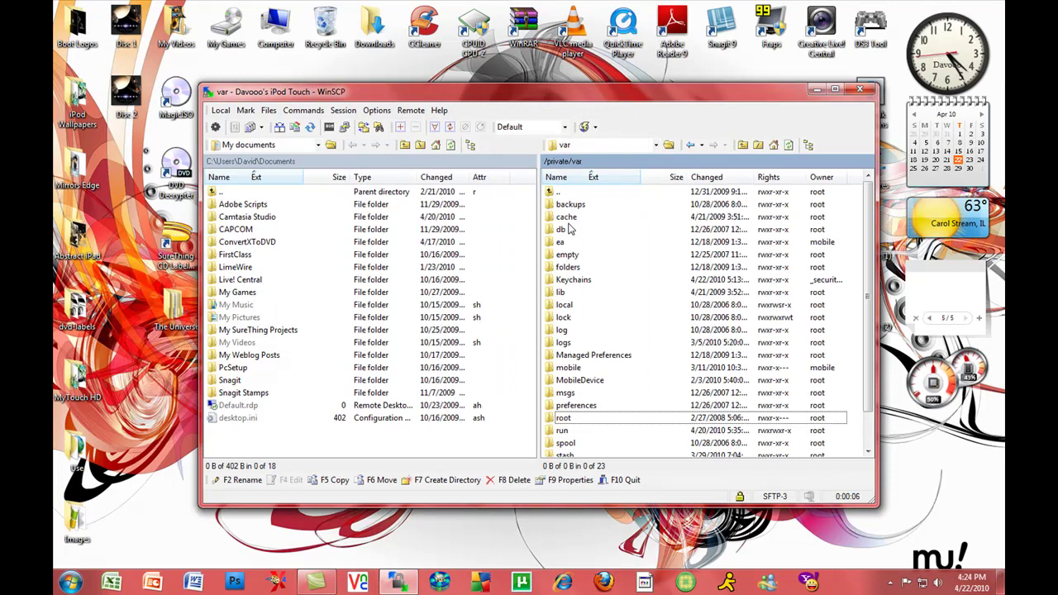
{"action": "left_click_drag", "start_coordinate": [864, 293], "coordinate": [866, 331]}
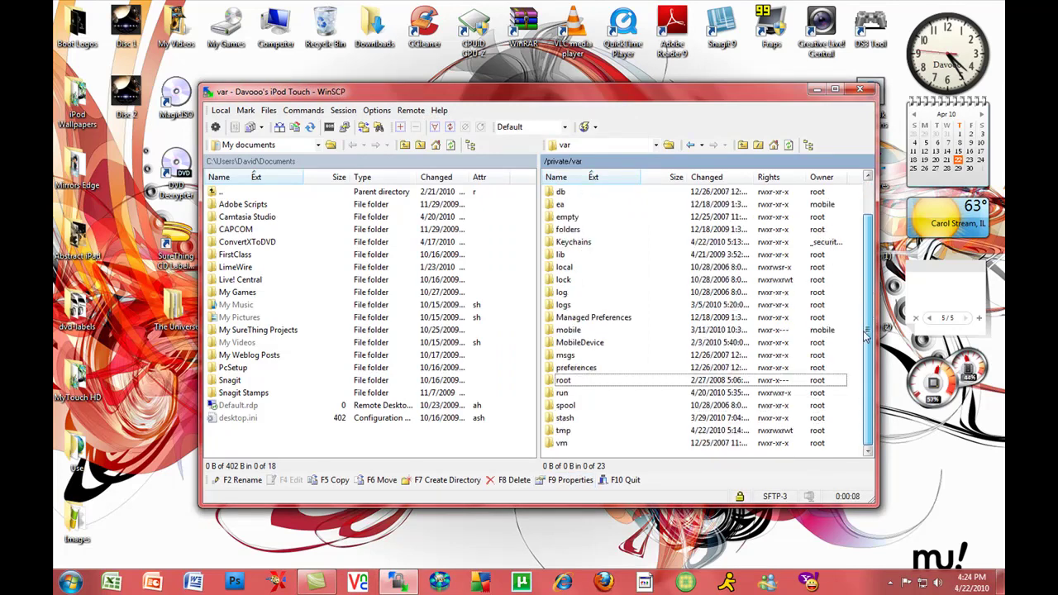
{"action": "double_click", "coordinate": [565, 418]}
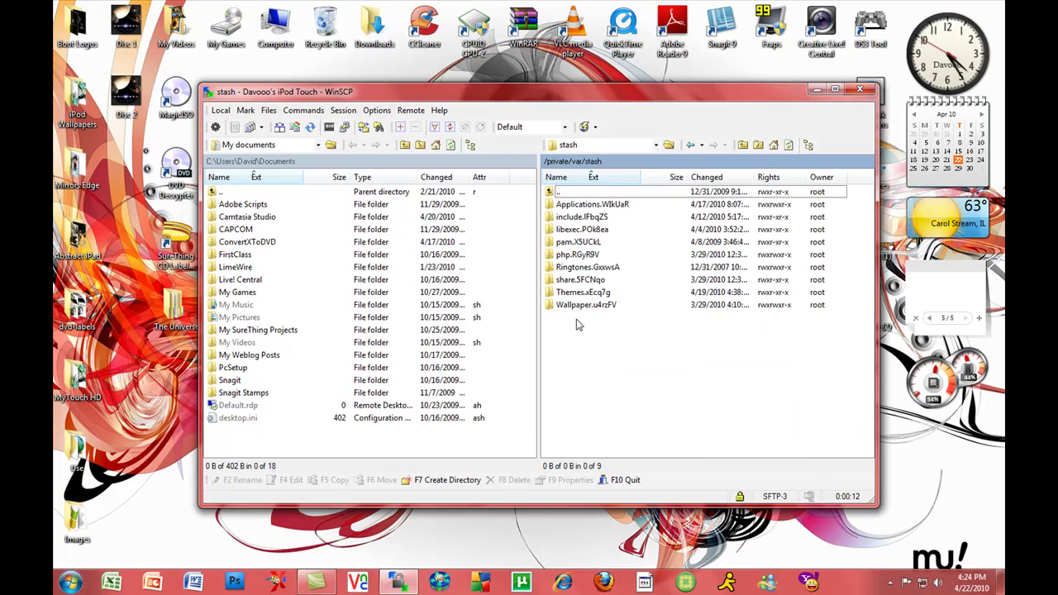
{"action": "double_click", "coordinate": [578, 295]}
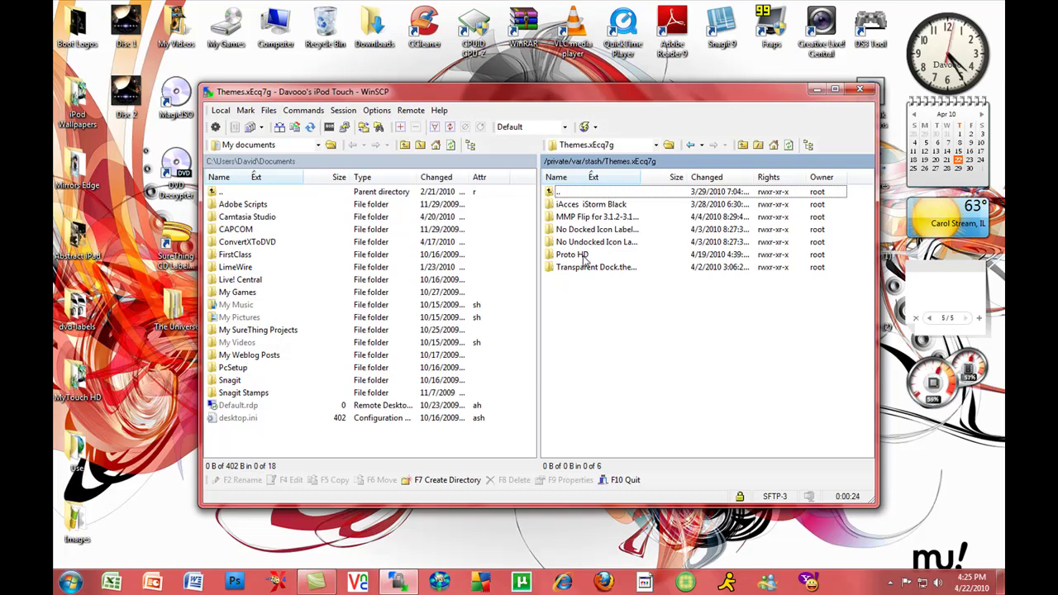
{"action": "double_click", "coordinate": [583, 258]}
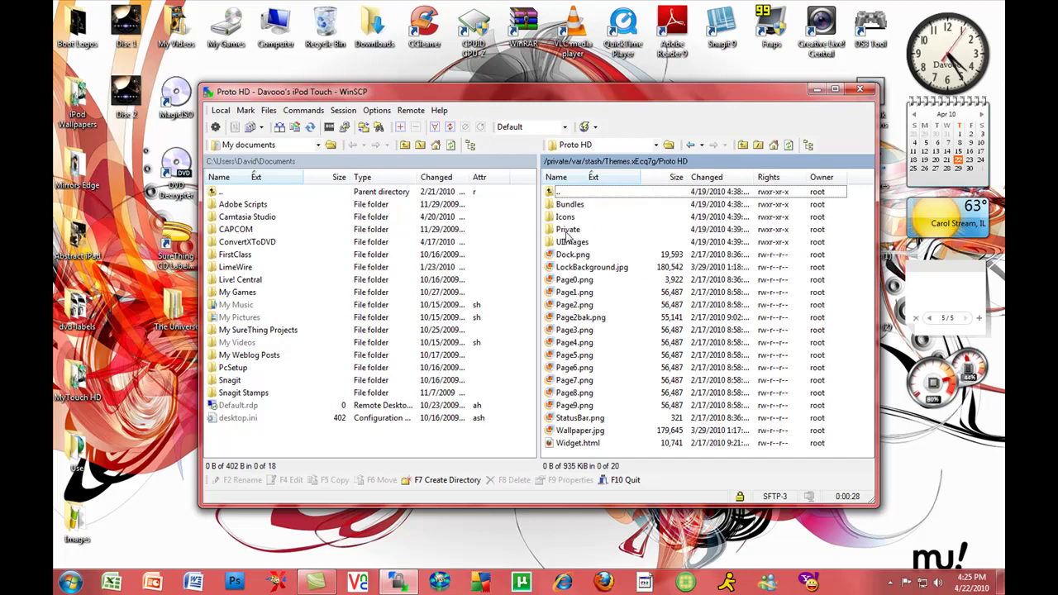
{"action": "double_click", "coordinate": [568, 231]}
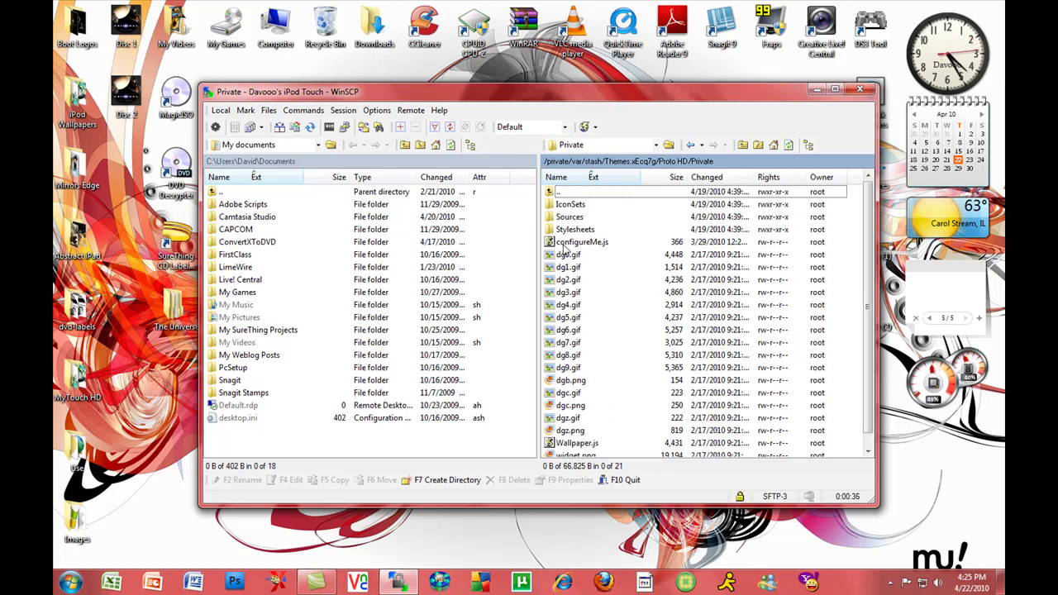
{"action": "double_click", "coordinate": [589, 243]}
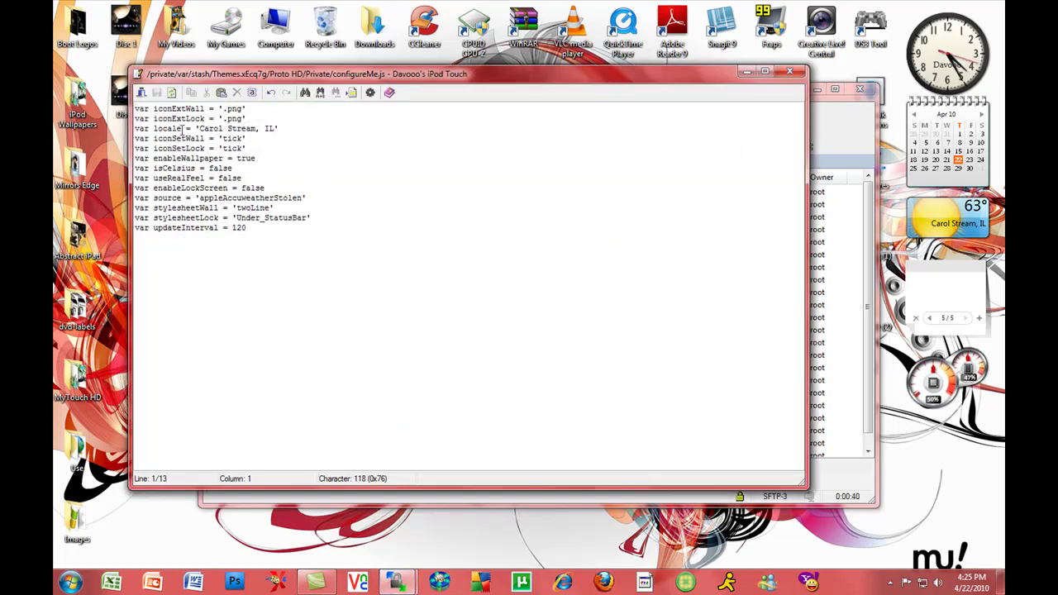
Check the locale value reads 'Carol Stream, IL', then close the configureMe.js editor.
{"action": "left_click_drag", "start_coordinate": [136, 130], "coordinate": [278, 129]}
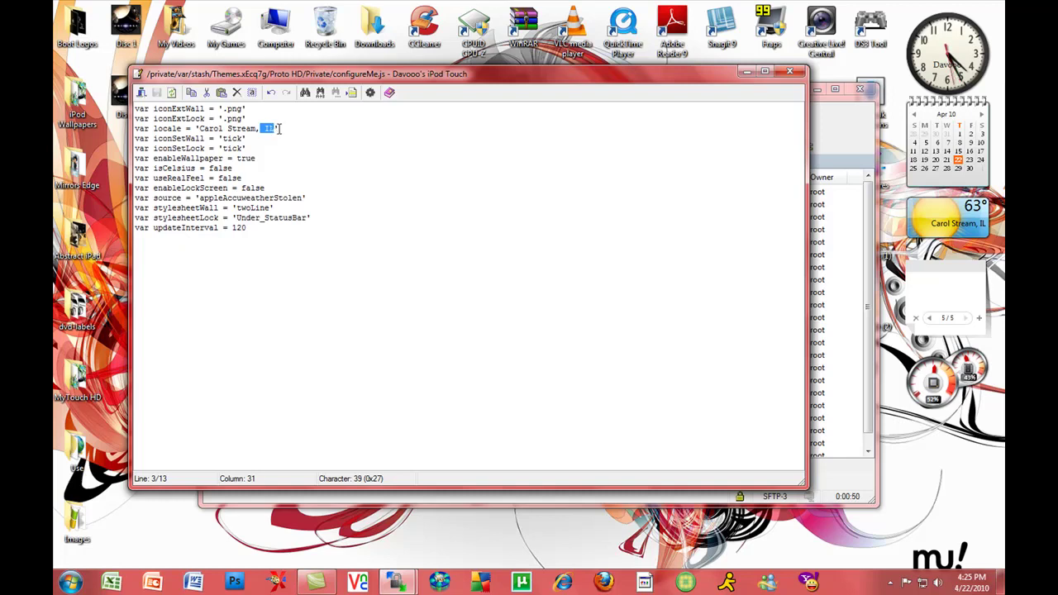
{"action": "left_click", "coordinate": [276, 129]}
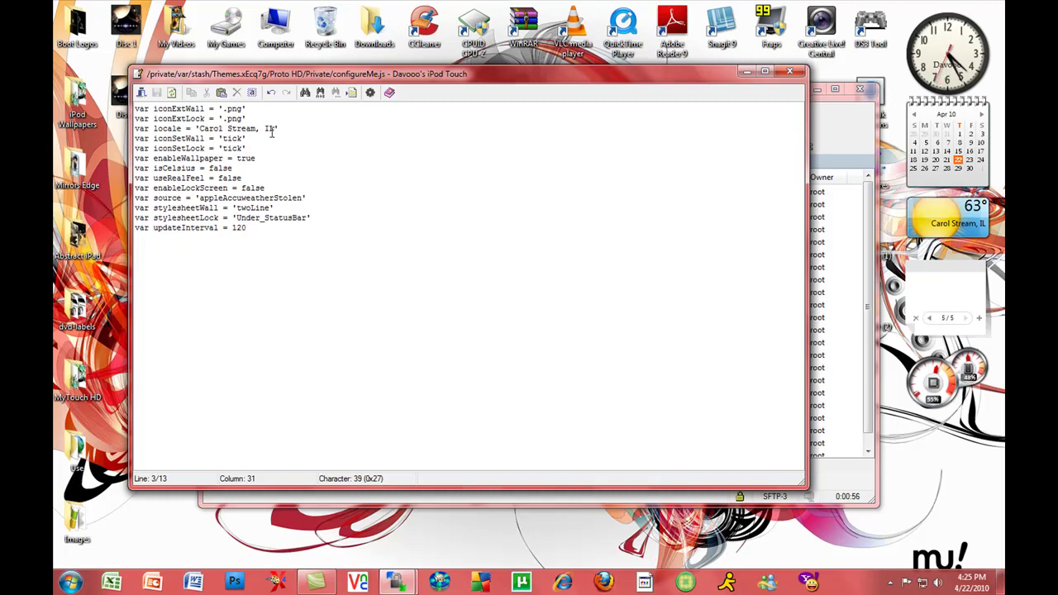
{"action": "left_click_drag", "start_coordinate": [265, 129], "coordinate": [282, 128]}
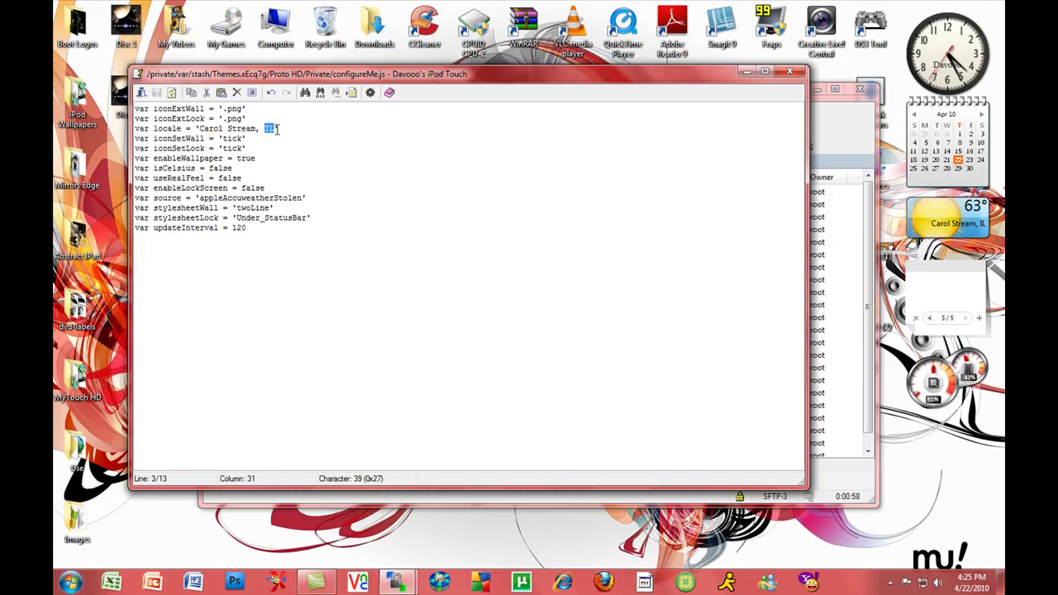
{"action": "key", "text": "Down"}
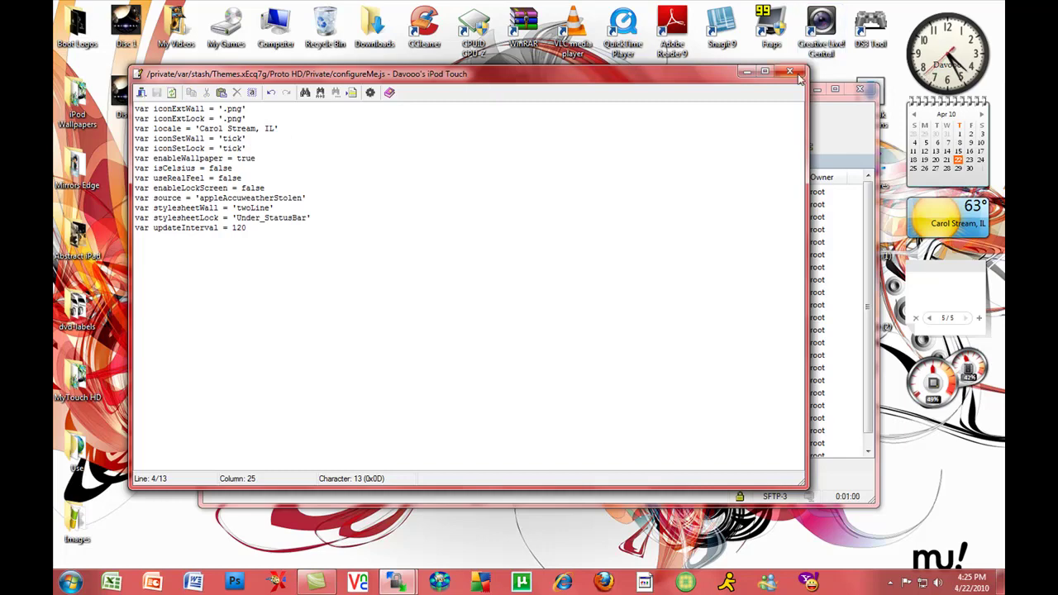
{"action": "left_click", "coordinate": [790, 71]}
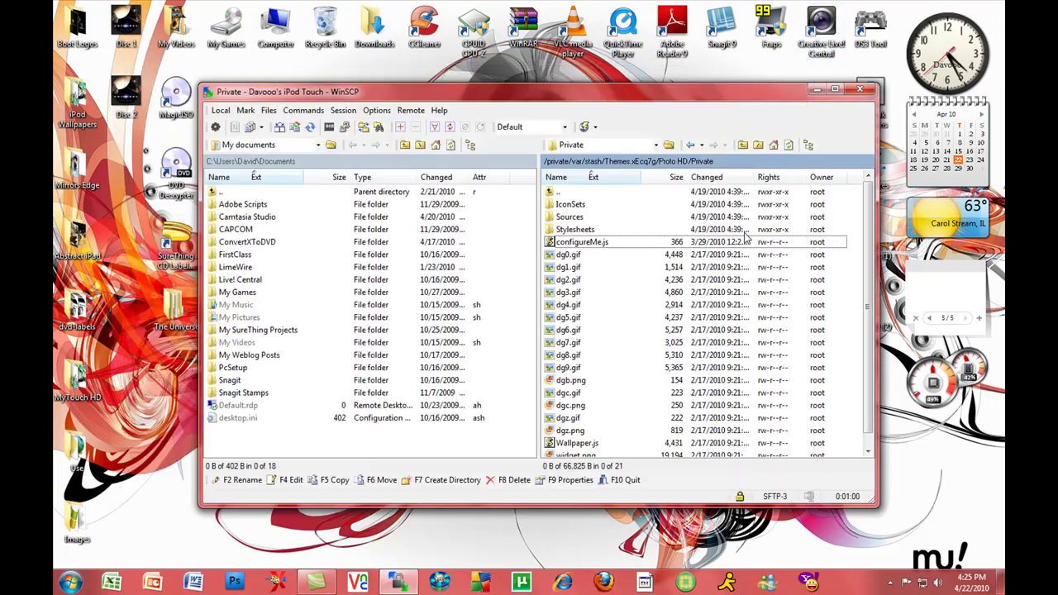
Restart WinSCP, keep the old temporary folders, and log in to the iPod Touch with the root password.
{"action": "left_click", "coordinate": [860, 88]}
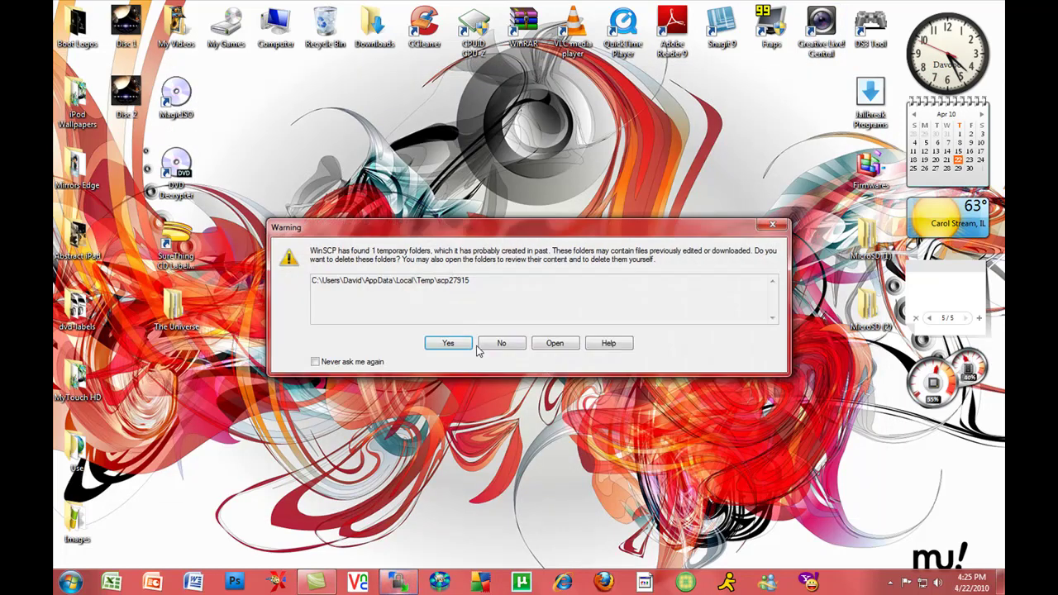
{"action": "left_click", "coordinate": [496, 343]}
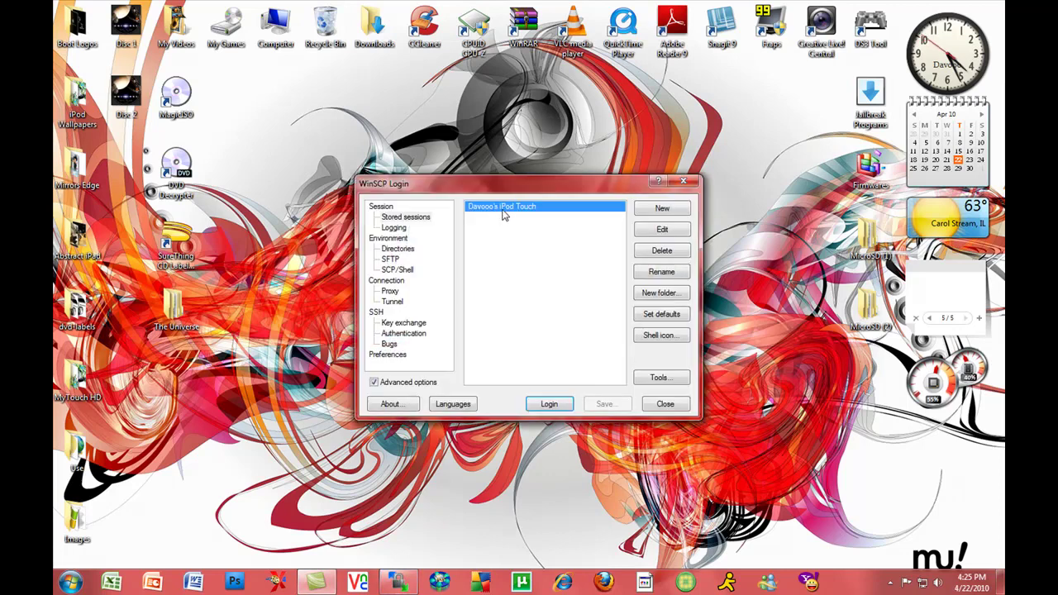
{"action": "double_click", "coordinate": [503, 214]}
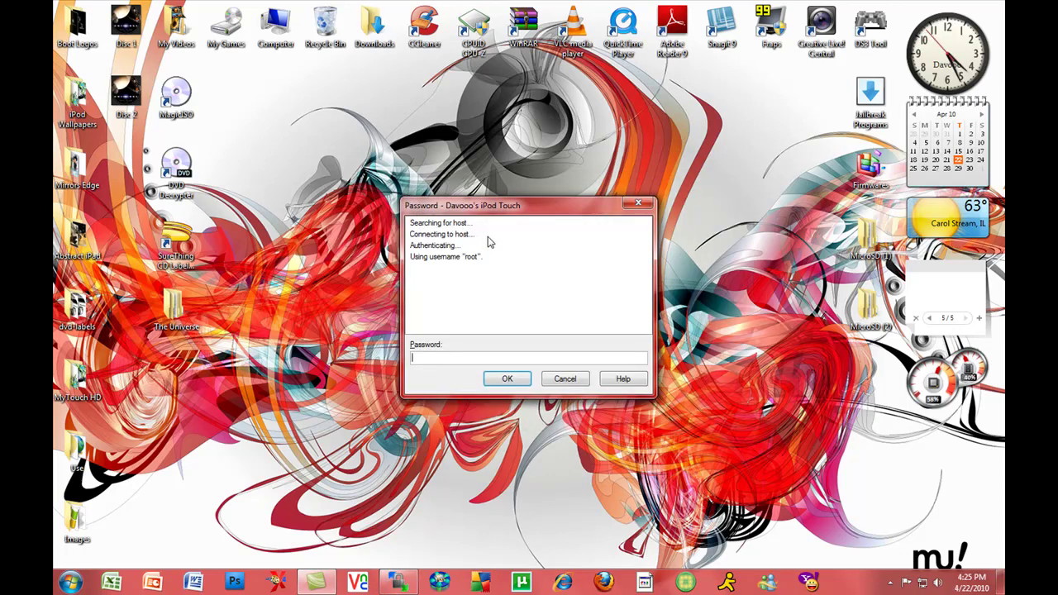
{"action": "type", "text": "alpine"}
{"action": "key", "text": "Return"}
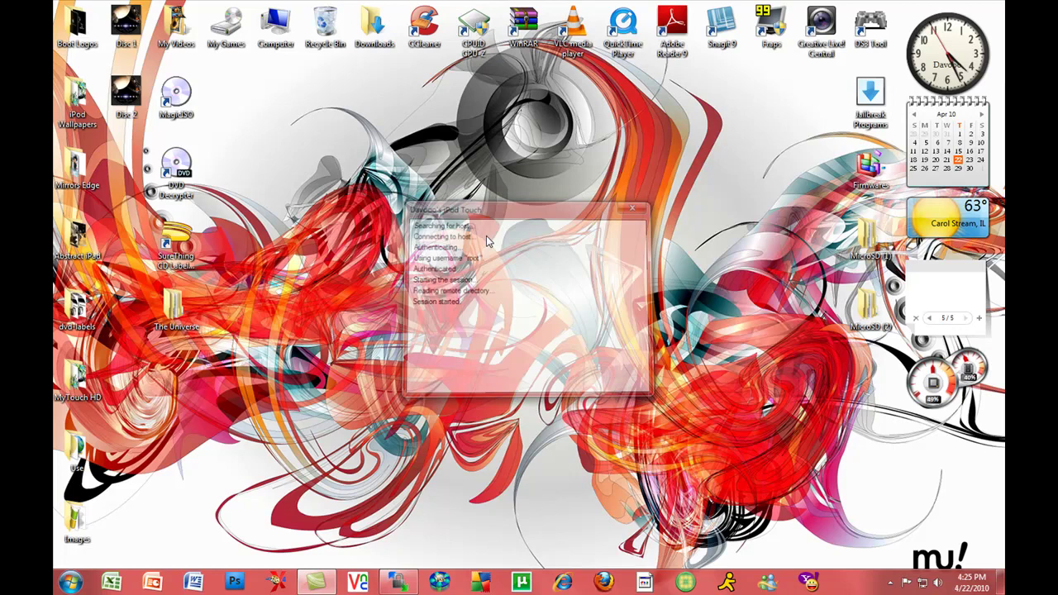
Browse from /private/var into stash/Themes.xEcq7g/Proto HD/Private.
{"action": "double_click", "coordinate": [601, 192]}
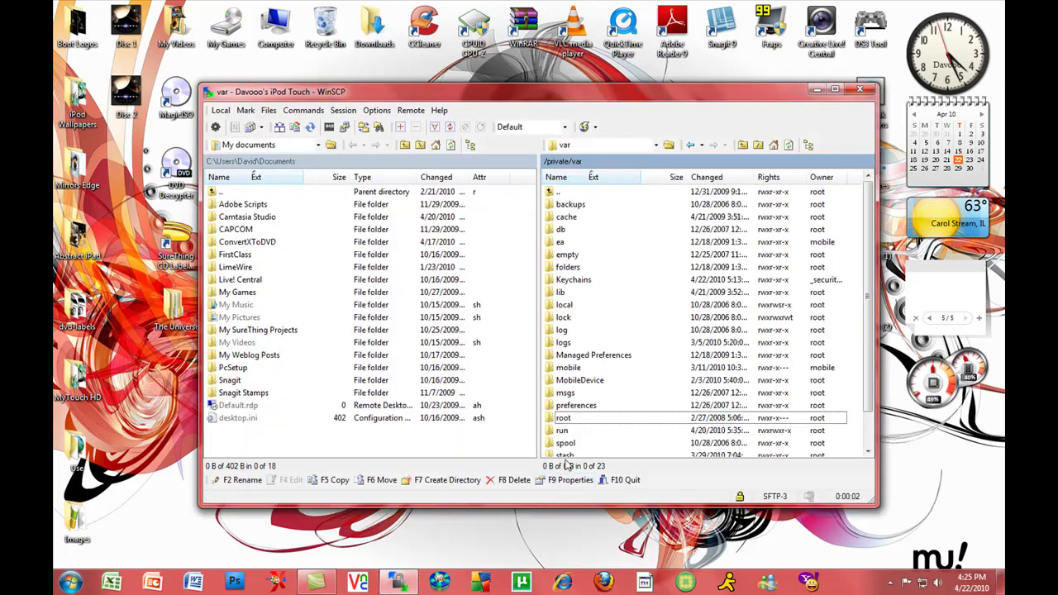
{"action": "double_click", "coordinate": [571, 455]}
{"action": "double_click", "coordinate": [576, 293]}
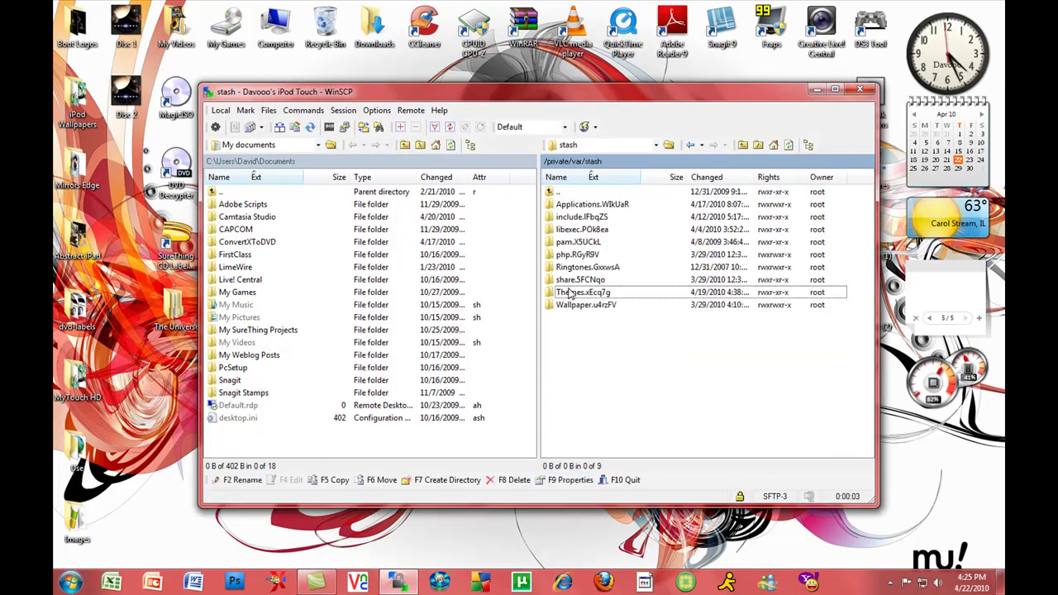
{"action": "double_click", "coordinate": [573, 250]}
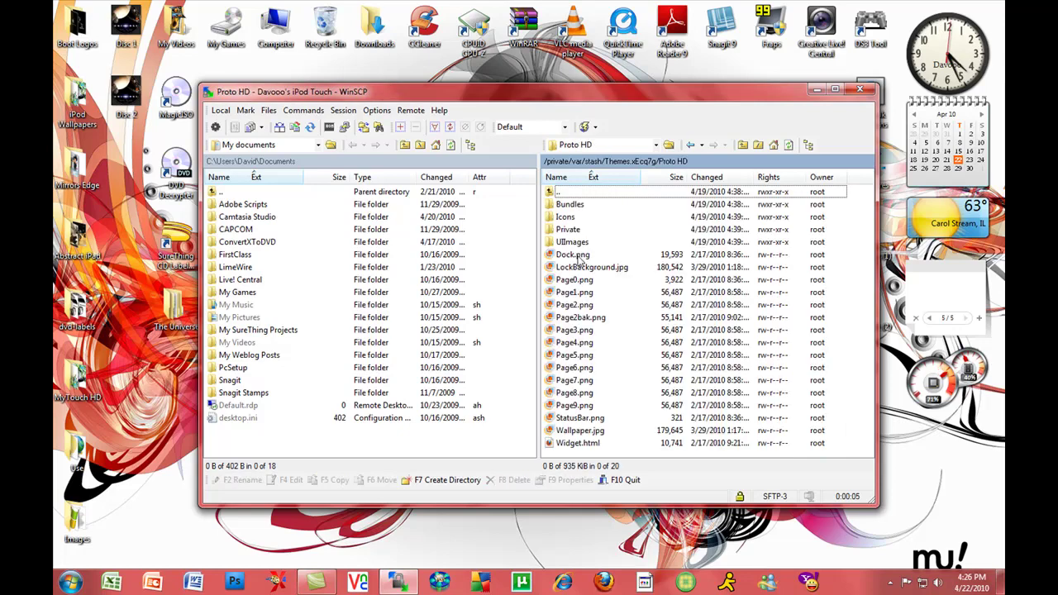
{"action": "double_click", "coordinate": [573, 230]}
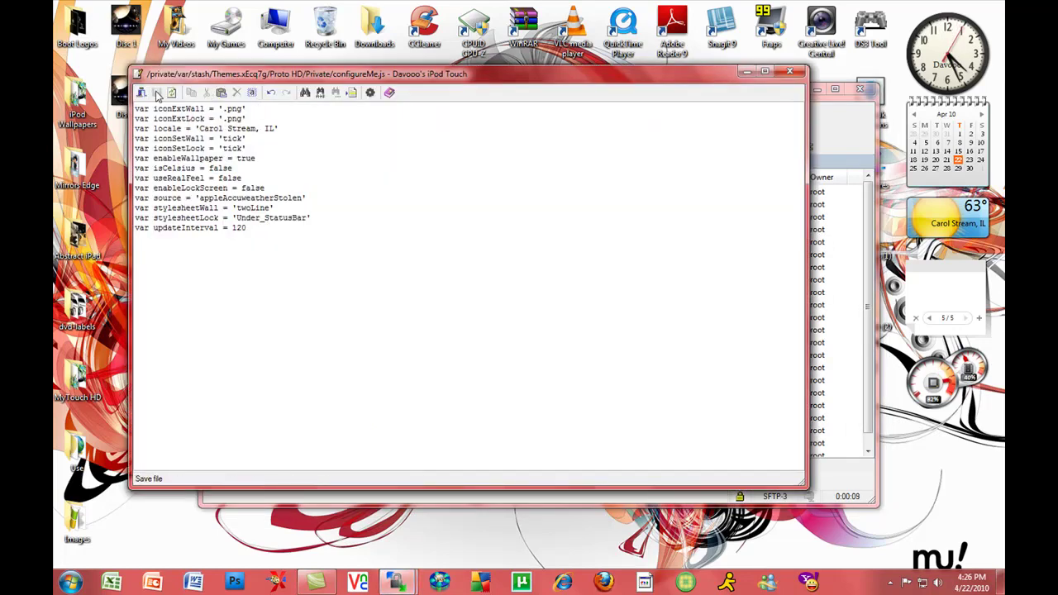
Replace 'Carol Stream' with 'Springfield' in the locale line and save configureMe.js.
{"action": "left_click", "coordinate": [258, 128]}
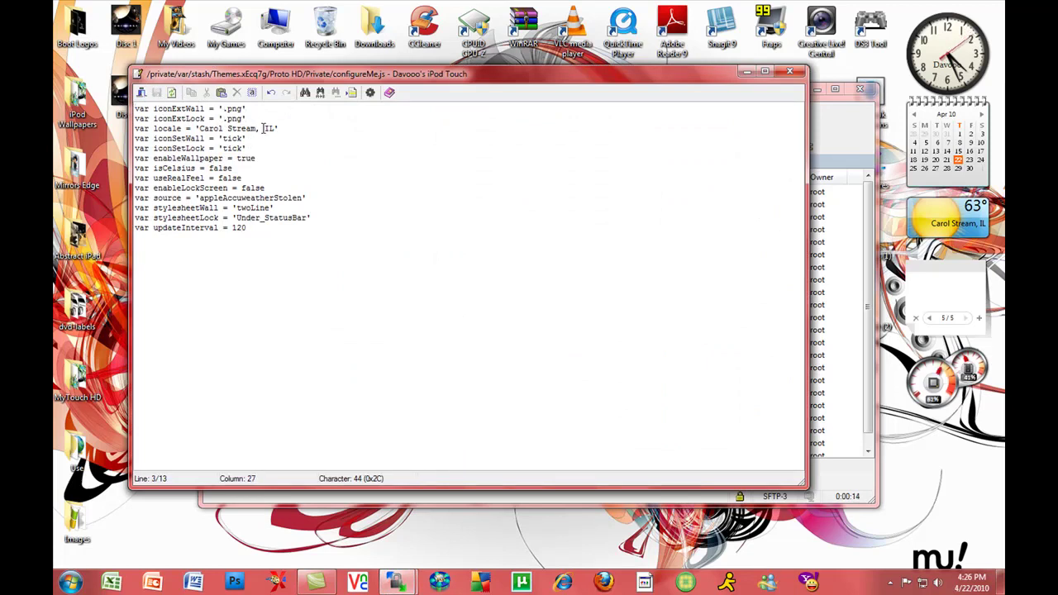
{"action": "key", "text": "BackSpace"}
{"action": "key", "text": "BackSpace"}
{"action": "key", "text": "BackSpace"}
{"action": "key", "text": "BackSpace"}
{"action": "key", "text": "BackSpace"}
{"action": "key", "text": "BackSpace"}
{"action": "key", "text": "BackSpace"}
{"action": "key", "text": "BackSpace"}
{"action": "key", "text": "BackSpace"}
{"action": "key", "text": "BackSpace"}
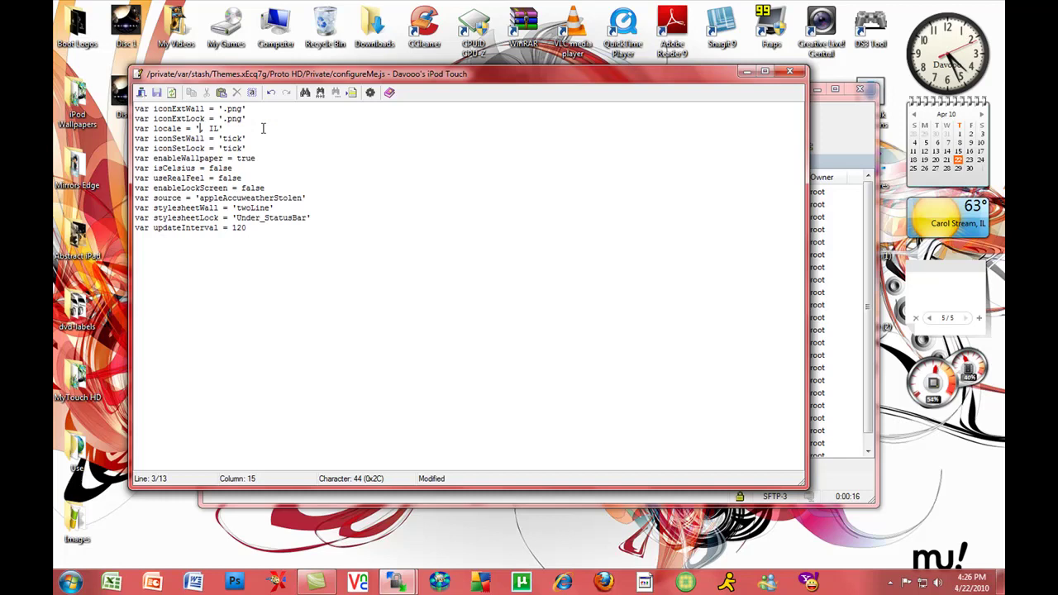
{"action": "type", "text": "Springfie"}
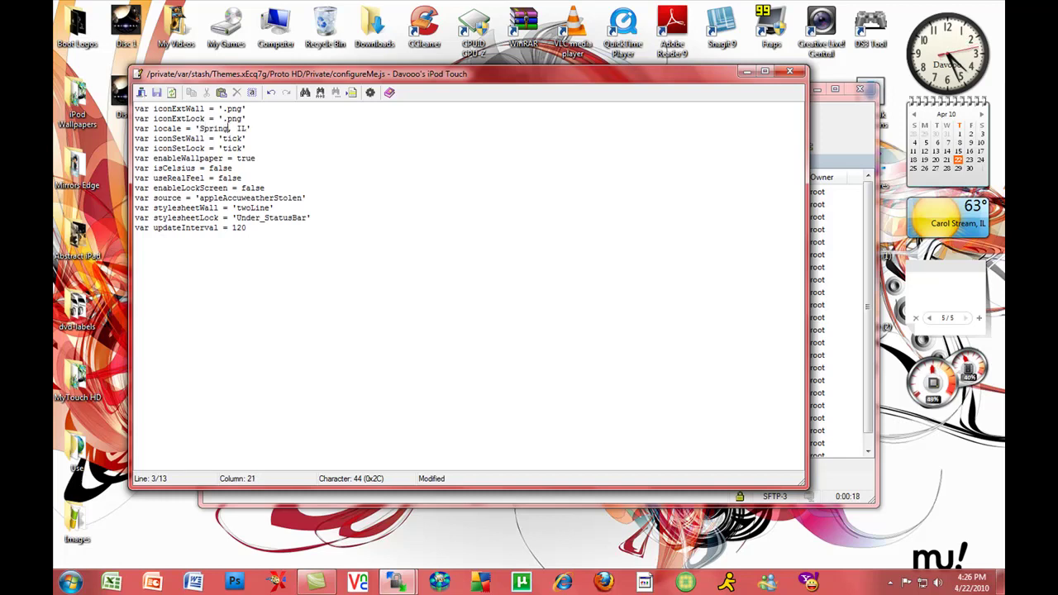
{"action": "type", "text": "ld"}
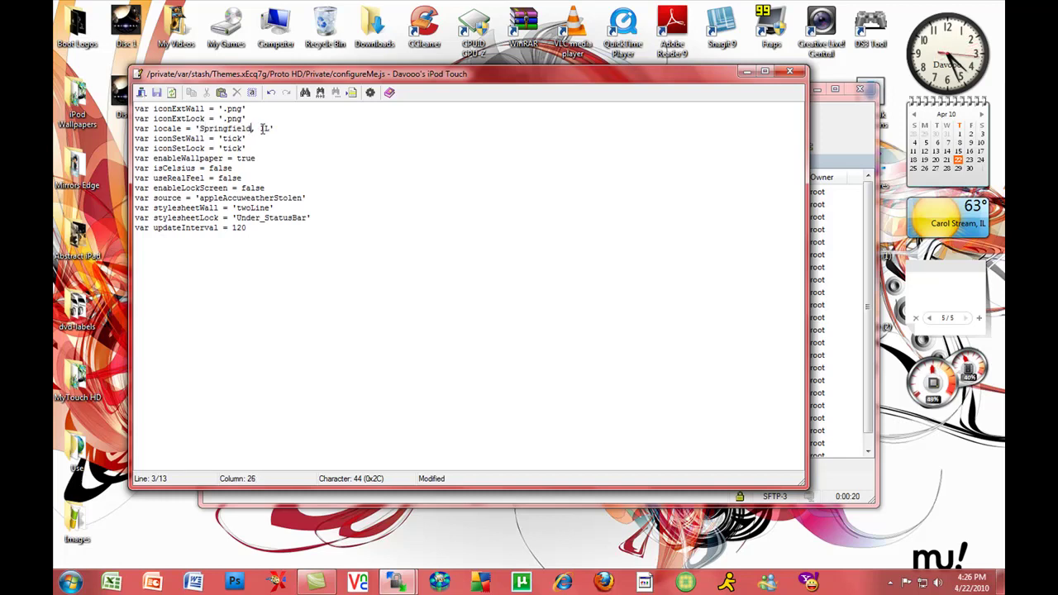
{"action": "left_click", "coordinate": [158, 93]}
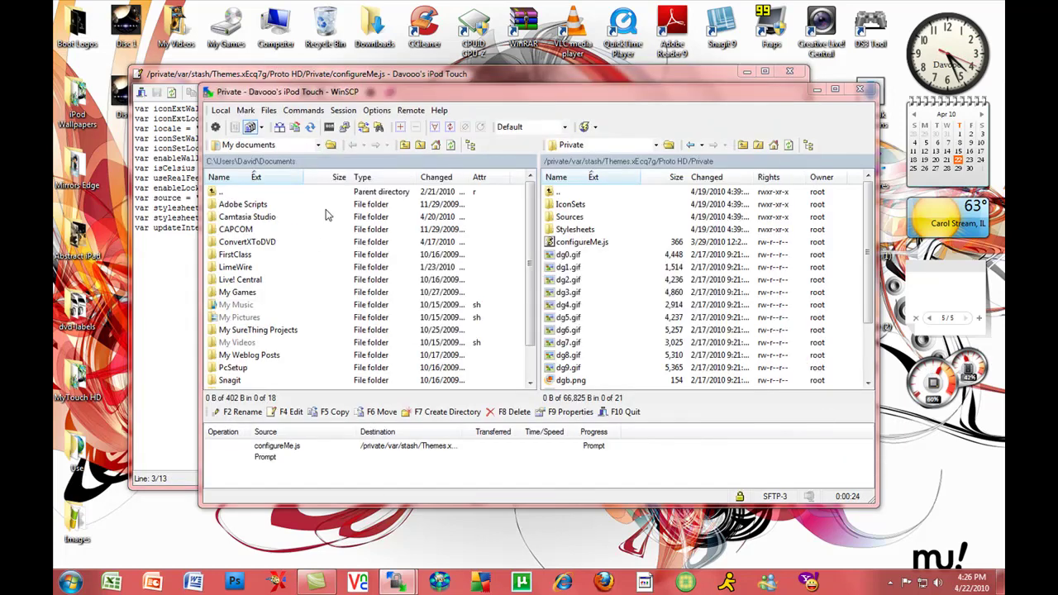
Dismiss the password prompt and error, close the editor, minimize WinSCP, and start Firefox.
{"action": "left_click", "coordinate": [579, 320]}
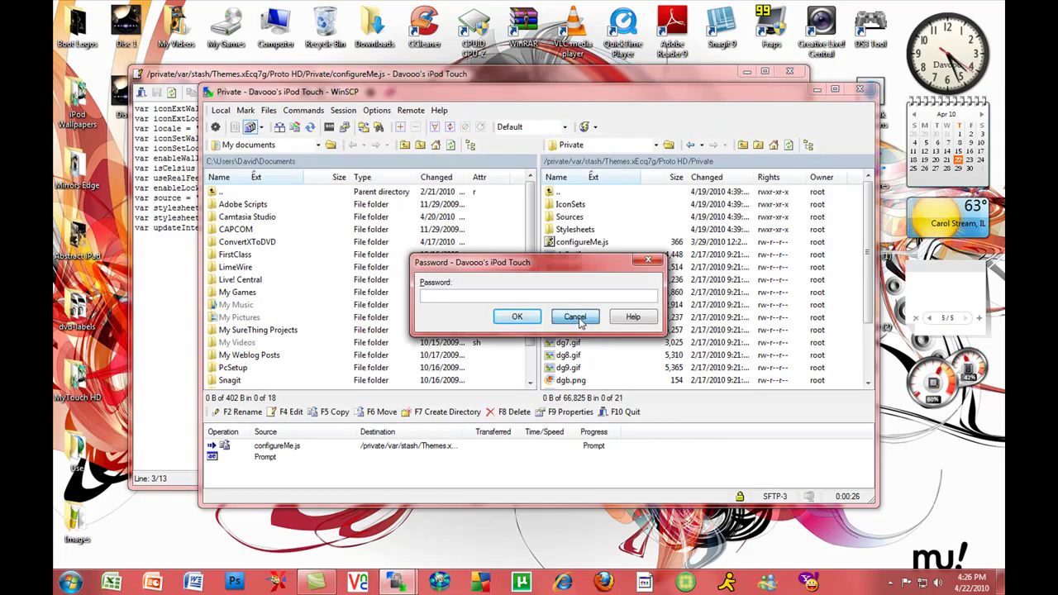
{"action": "left_click", "coordinate": [556, 351]}
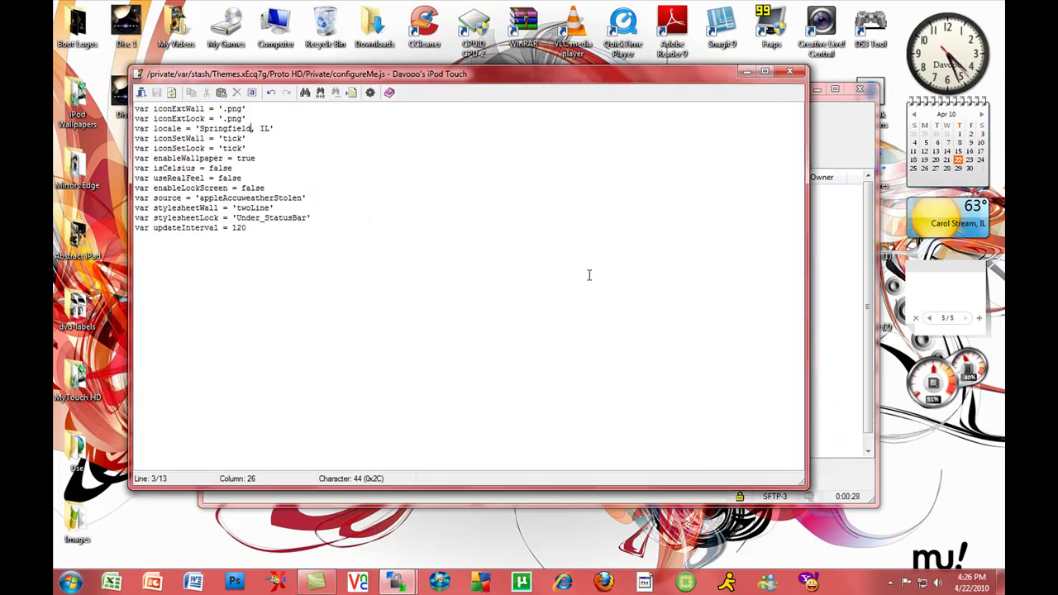
{"action": "left_click", "coordinate": [788, 74]}
{"action": "left_click", "coordinate": [817, 88]}
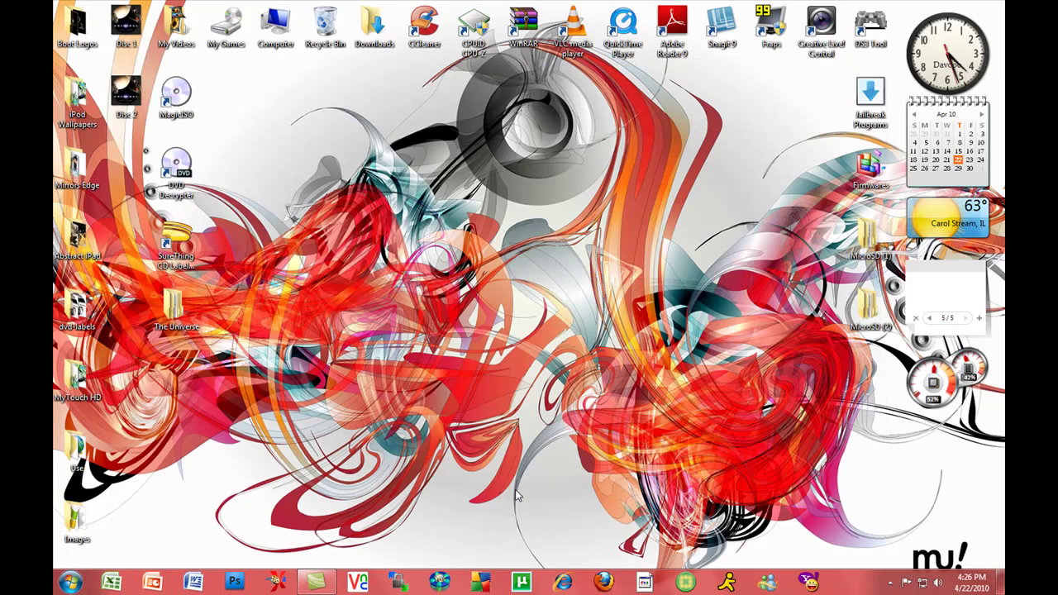
{"action": "left_click", "coordinate": [605, 583]}
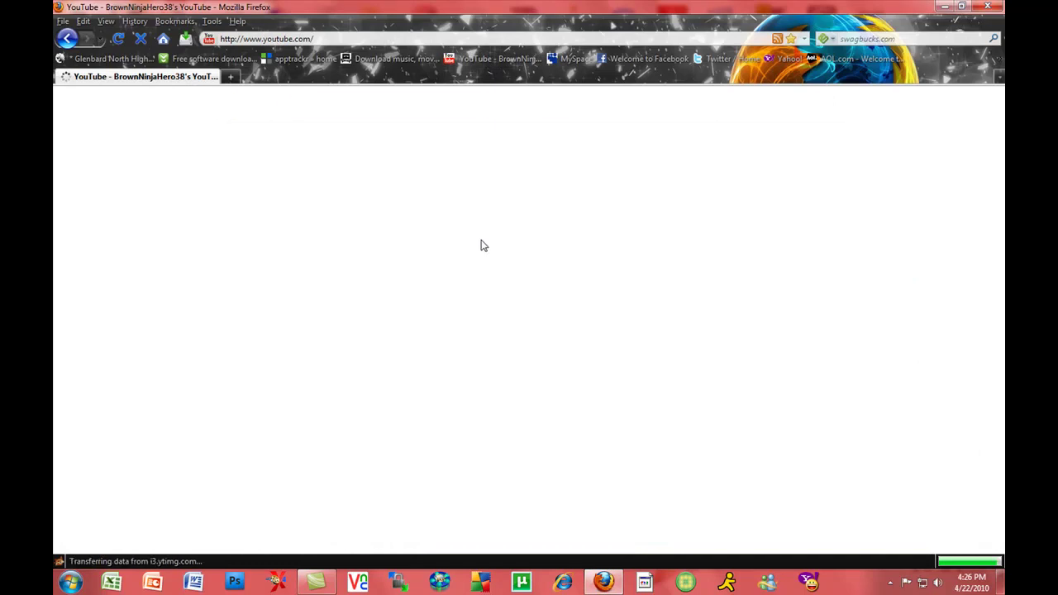
Choose My Channel from the YouTube account menu.
{"action": "left_click", "coordinate": [378, 106]}
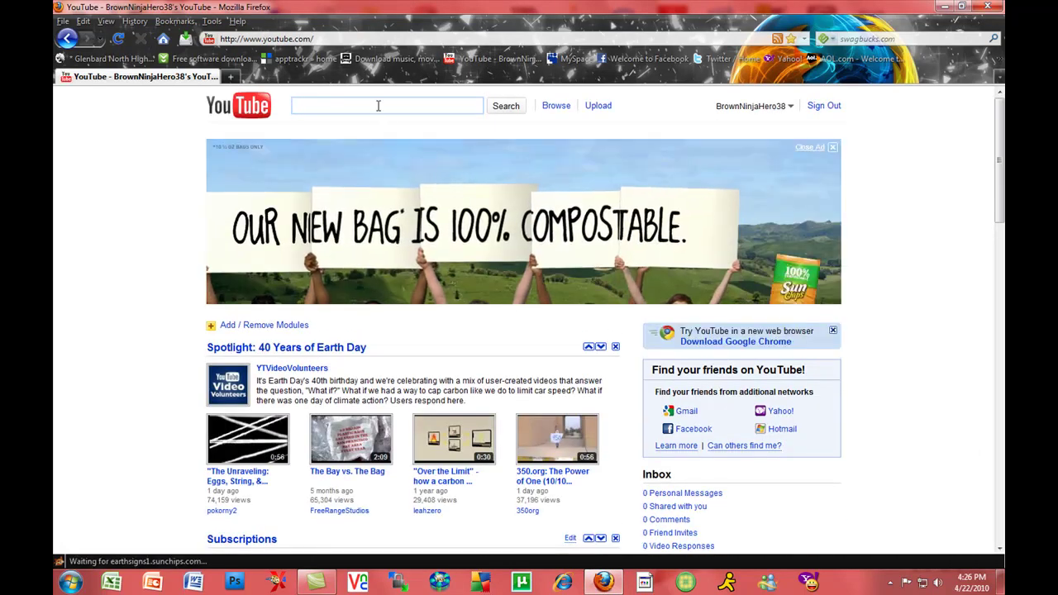
{"action": "left_click", "coordinate": [722, 107]}
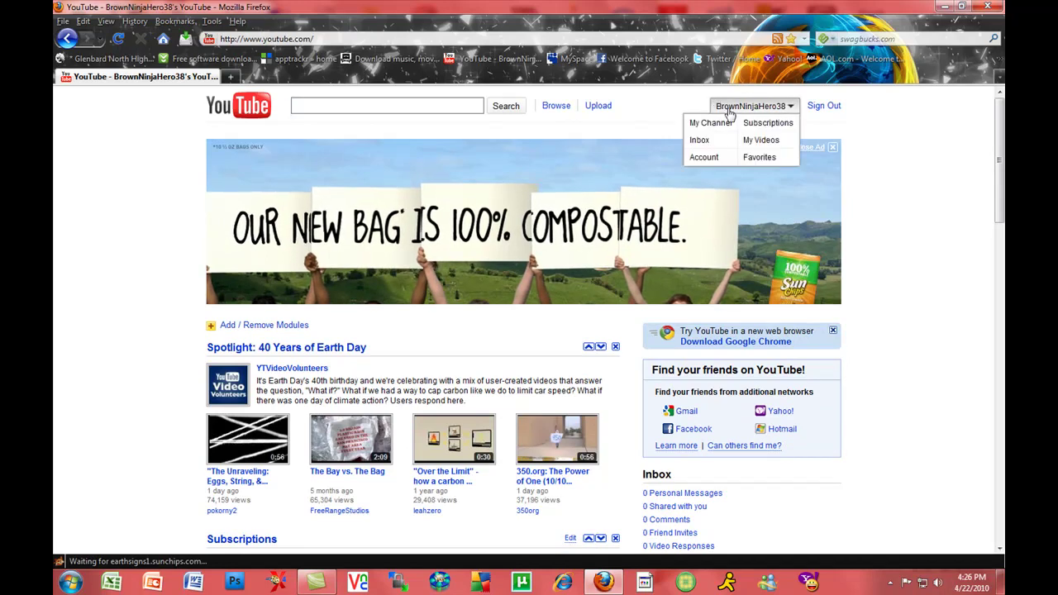
{"action": "left_click", "coordinate": [710, 123]}
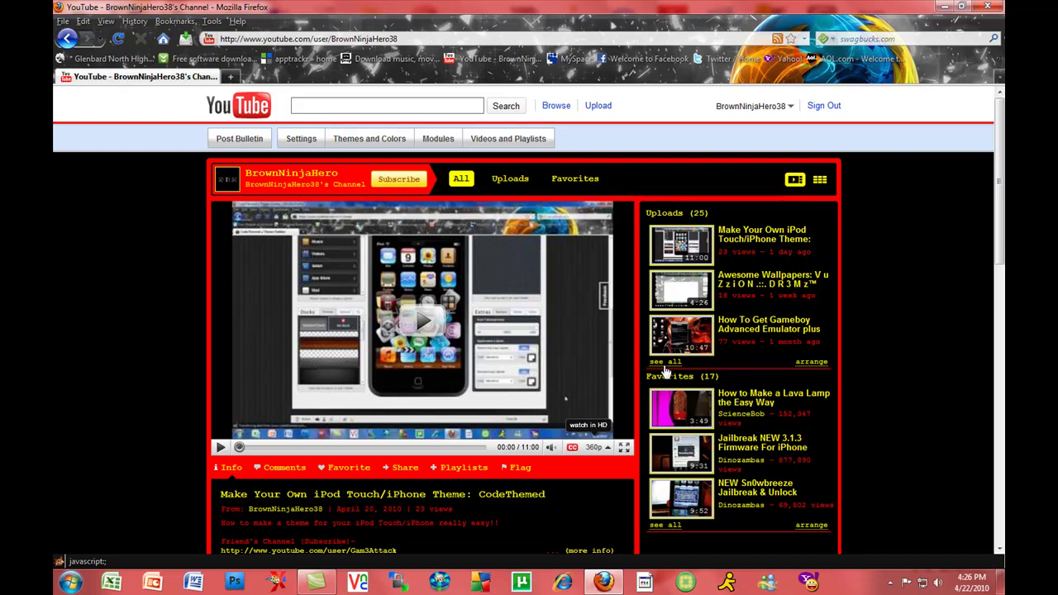
Switch the channel page to its Uploads tab and scroll through the uploaded videos.
{"action": "left_click", "coordinate": [665, 361]}
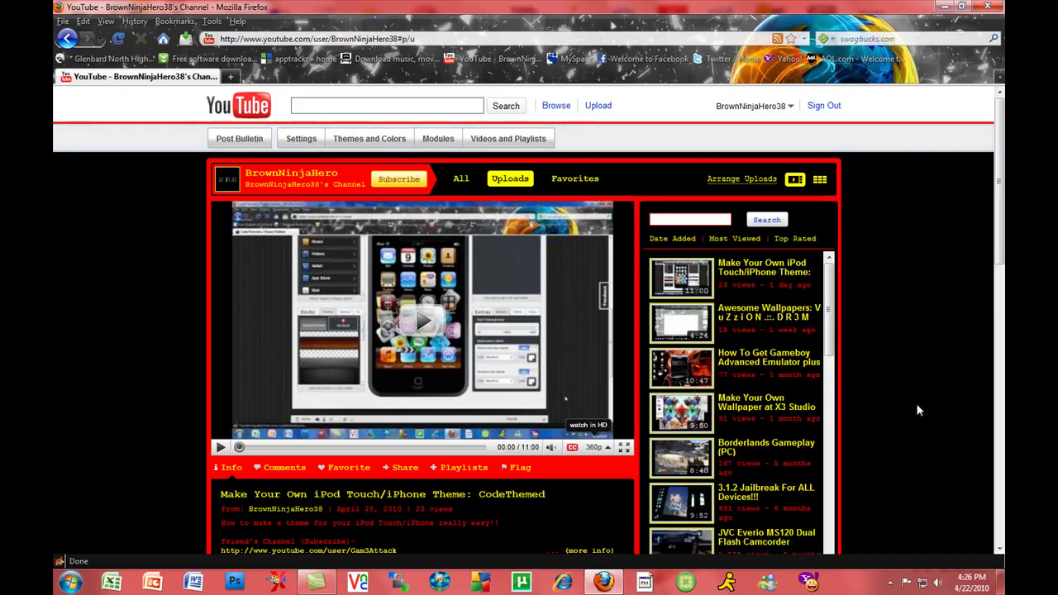
{"action": "scroll", "coordinate": [918, 411], "scroll_direction": "down", "scroll_amount": 2}
{"action": "scroll", "coordinate": [721, 353], "scroll_direction": "down", "scroll_amount": 2}
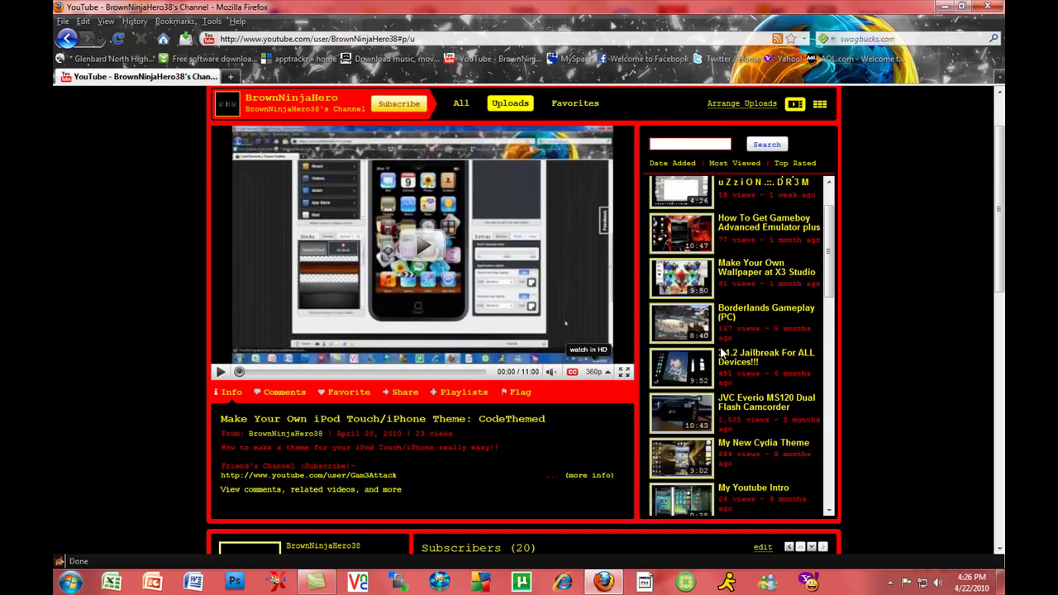
{"action": "scroll", "coordinate": [721, 353], "scroll_direction": "down", "scroll_amount": 1}
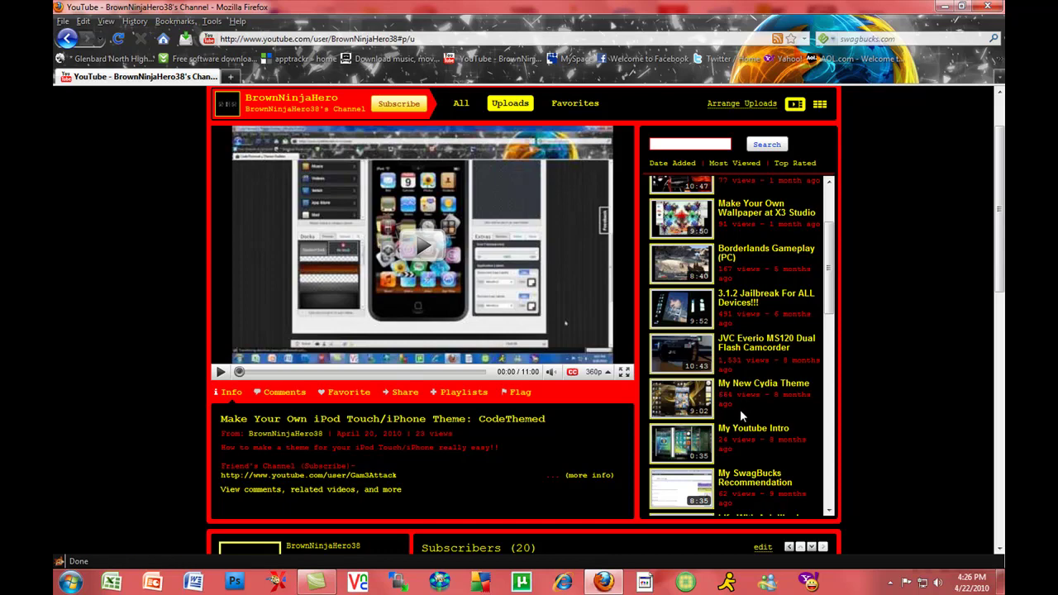
{"action": "scroll", "coordinate": [741, 405], "scroll_direction": "down", "scroll_amount": 2}
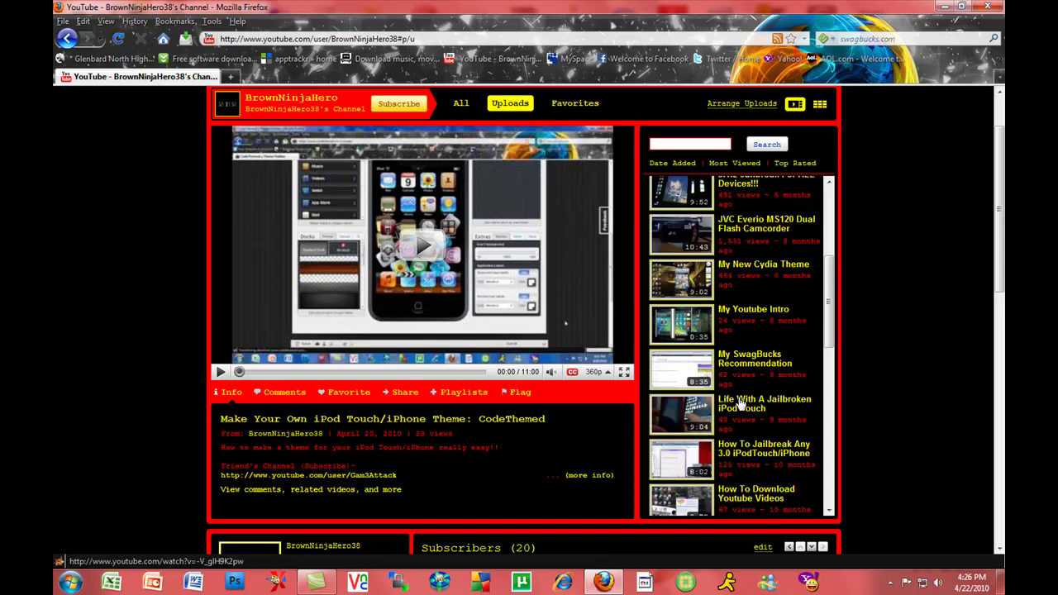
{"action": "scroll", "coordinate": [740, 404], "scroll_direction": "up", "scroll_amount": 4}
{"action": "scroll", "coordinate": [889, 431], "scroll_direction": "down", "scroll_amount": 5}
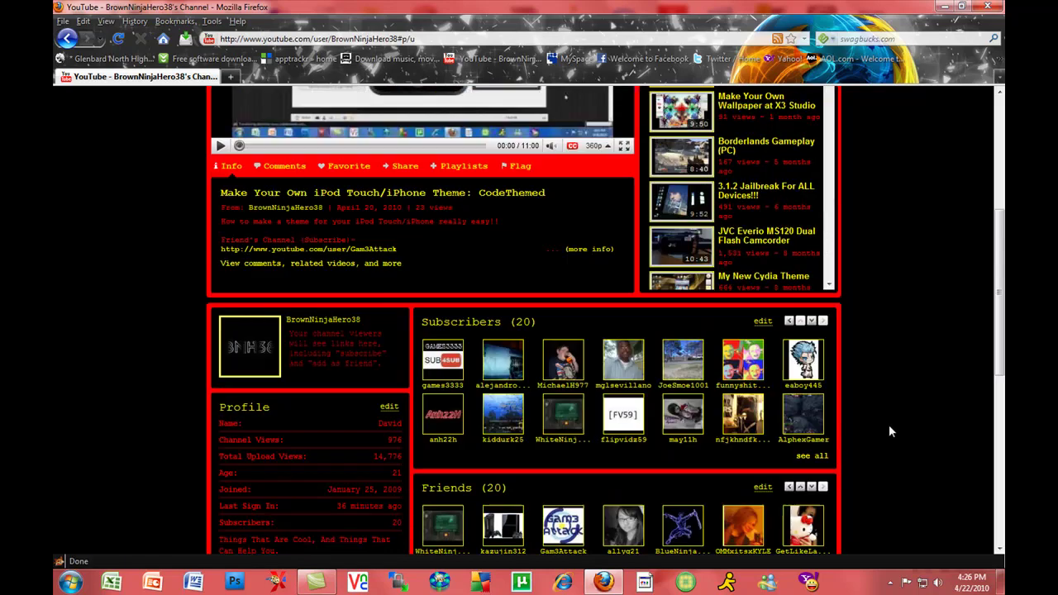
{"action": "scroll", "coordinate": [889, 424], "scroll_direction": "down", "scroll_amount": 3}
{"action": "scroll", "coordinate": [889, 424], "scroll_direction": "up", "scroll_amount": 9}
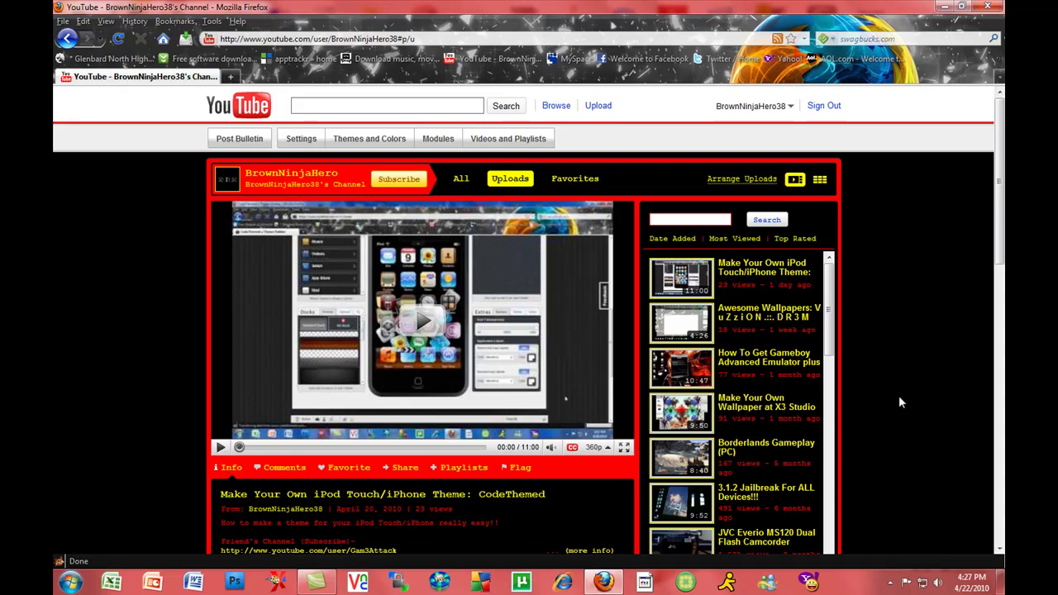
{"action": "scroll", "coordinate": [897, 395], "scroll_direction": "down", "scroll_amount": 4}
{"action": "scroll", "coordinate": [890, 388], "scroll_direction": "up", "scroll_amount": 2}
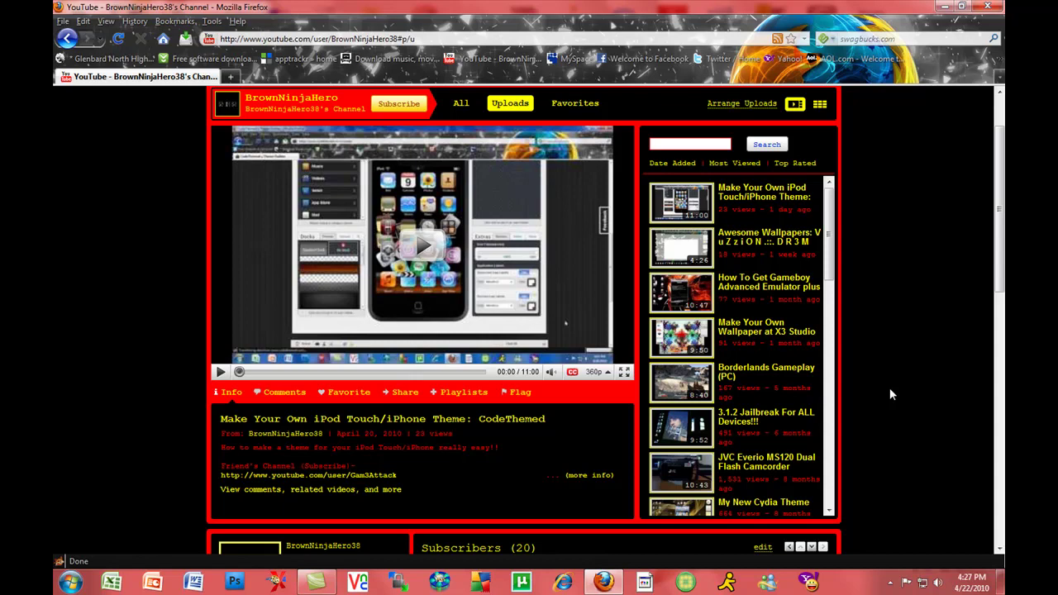
{"action": "scroll", "coordinate": [889, 388], "scroll_direction": "up", "scroll_amount": 2}
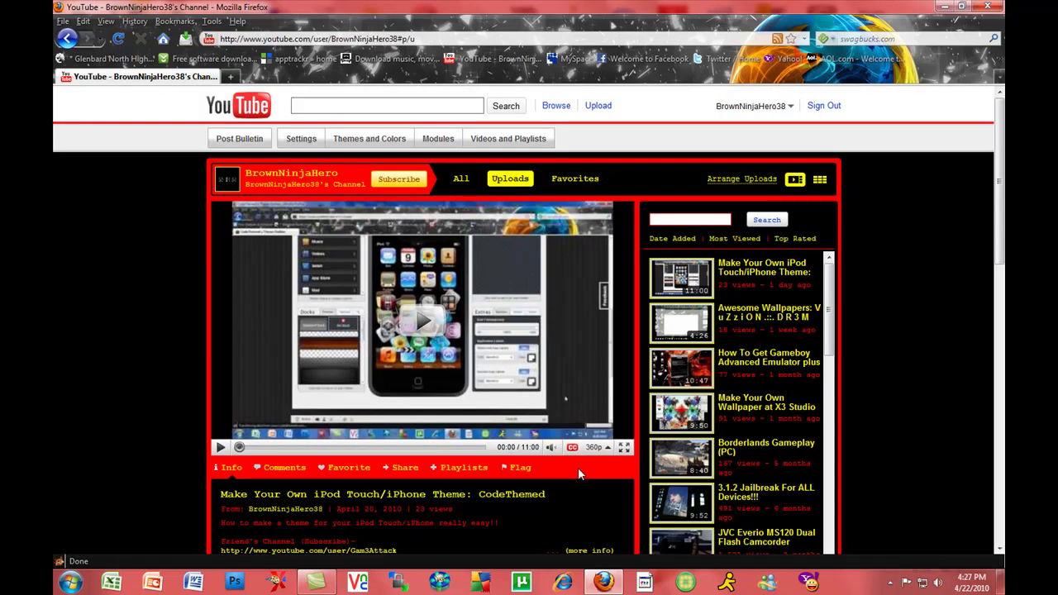